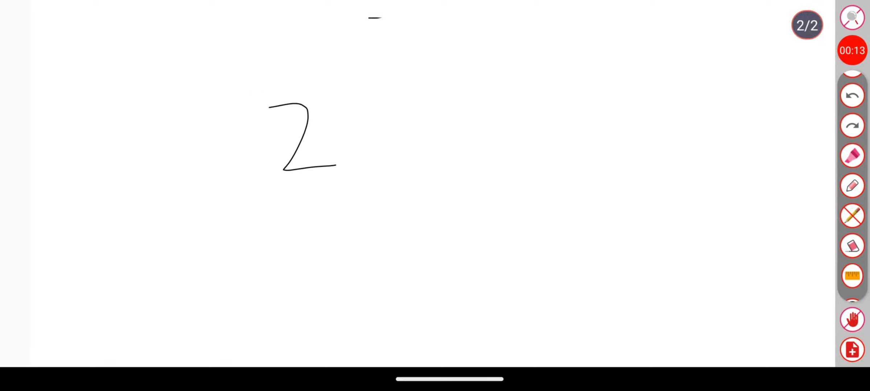
Handwrite (25)² on page two of the whiteboard.
mouse_move(338, 98)
mouse_down()
mouse_move(370, 90)
mouse_move(361, 152)
mouse_up()
mouse_move(374, 72)
mouse_down()
mouse_move(405, 159)
mouse_move(387, 174)
mouse_up()
mouse_move(244, 98)
mouse_down()
mouse_move(242, 162)
mouse_move(282, 195)
mouse_up()
drag(405, 33, 468, 61)
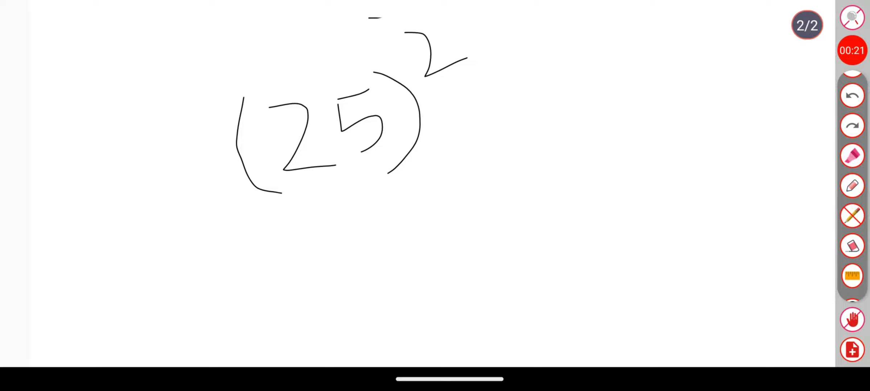
Write '= 625' after (25)² and start a blank third page.
drag(537, 99, 492, 115)
drag(529, 143, 499, 157)
mouse_move(599, 56)
mouse_down()
mouse_move(593, 134)
mouse_move(569, 108)
mouse_up()
drag(621, 68, 682, 119)
mouse_move(729, 33)
mouse_down()
mouse_move(696, 45)
mouse_move(714, 78)
mouse_move(715, 122)
mouse_up()
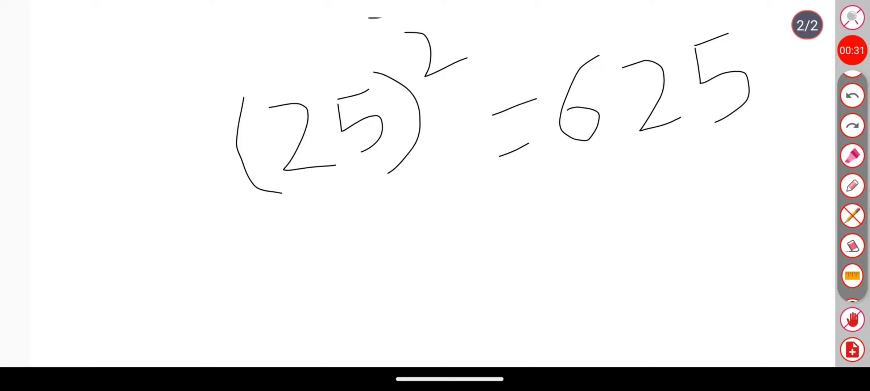
click(853, 350)
Handwrite (25)² on the new page.
drag(301, 59, 355, 98)
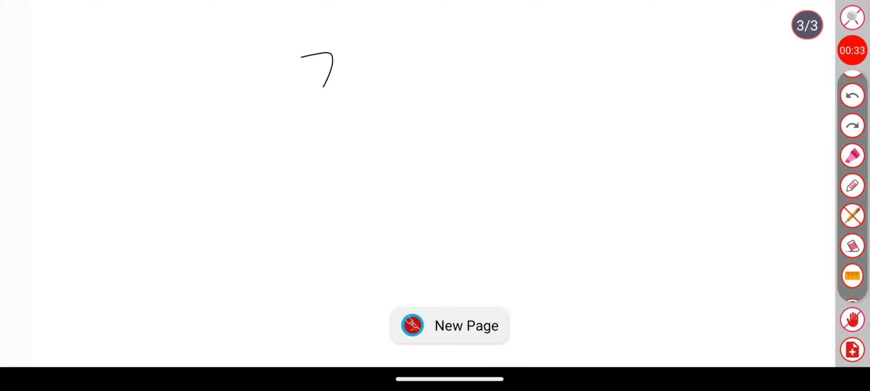
mouse_move(354, 53)
mouse_down()
mouse_move(394, 43)
mouse_move(380, 94)
mouse_up()
drag(417, 25, 416, 112)
drag(276, 46, 313, 128)
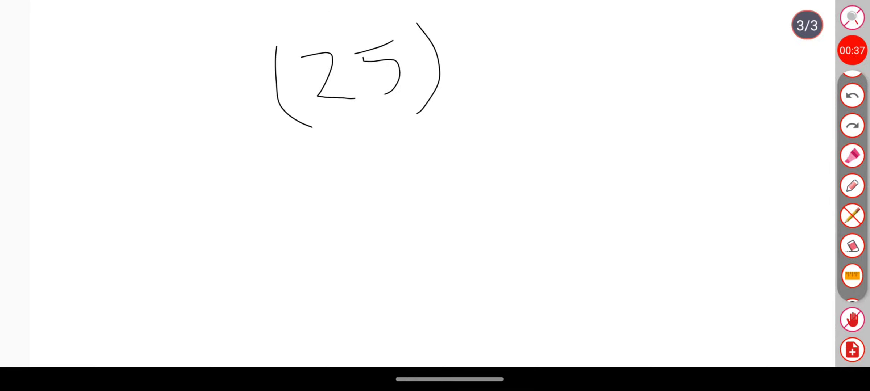
drag(442, 32, 513, 29)
Write 5² beneath (25)² and underline the 5 and the 2.
drag(483, 163, 509, 207)
drag(477, 160, 507, 148)
mouse_move(534, 105)
mouse_down()
mouse_move(548, 146)
mouse_move(602, 126)
mouse_up()
drag(378, 109, 416, 103)
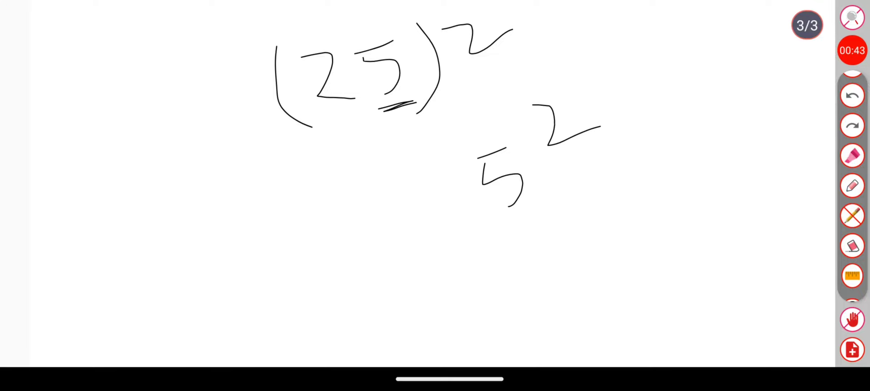
drag(324, 112, 348, 113)
drag(327, 118, 345, 116)
Write 2×3 = 6 with result lines below (25)².
mouse_move(372, 187)
mouse_down()
mouse_move(411, 197)
mouse_move(407, 239)
mouse_up()
mouse_move(361, 129)
mouse_down()
mouse_move(375, 155)
mouse_move(377, 133)
mouse_move(416, 148)
mouse_move(396, 162)
mouse_up()
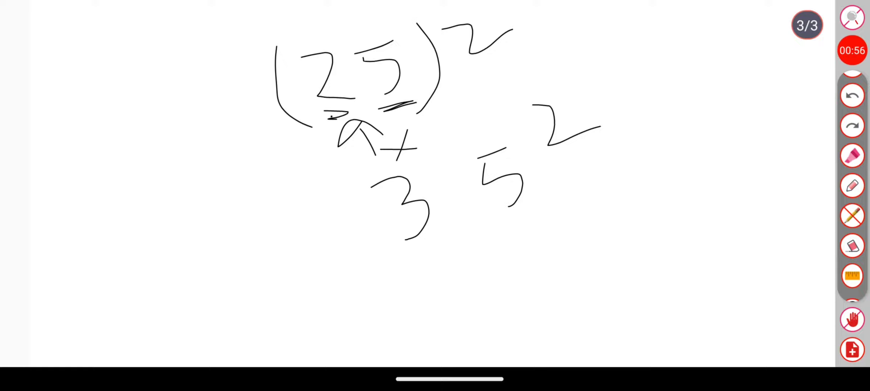
drag(379, 267, 460, 235)
drag(398, 332, 482, 303)
mouse_move(429, 268)
mouse_down()
mouse_move(439, 307)
mouse_move(445, 274)
mouse_up()
Write 5² = 25 and combine the results into the answer 625.
drag(505, 223, 577, 203)
drag(545, 294, 622, 266)
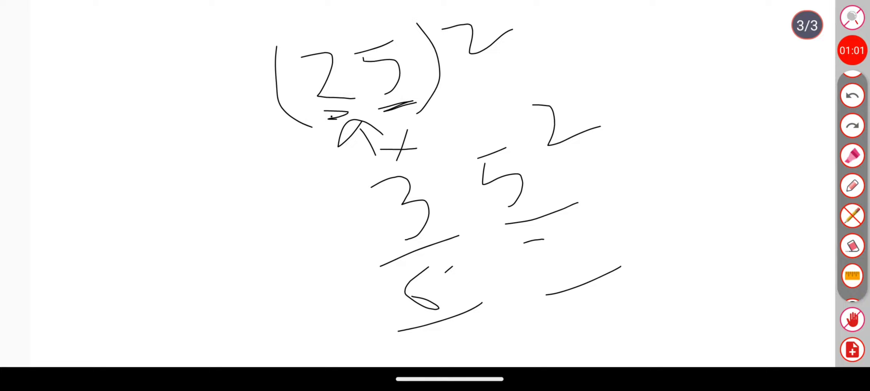
drag(524, 243, 571, 269)
click(581, 238)
mouse_move(567, 228)
mouse_down()
mouse_move(597, 216)
mouse_move(588, 272)
mouse_up()
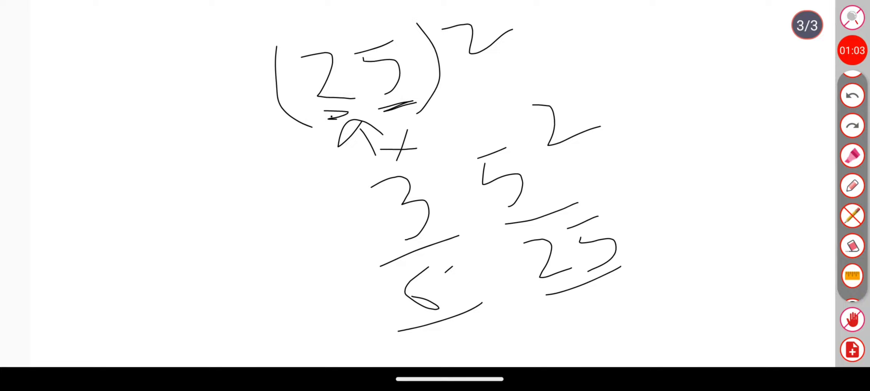
mouse_move(481, 330)
mouse_down()
mouse_move(536, 310)
mouse_move(537, 363)
mouse_move(567, 344)
mouse_move(623, 338)
mouse_up()
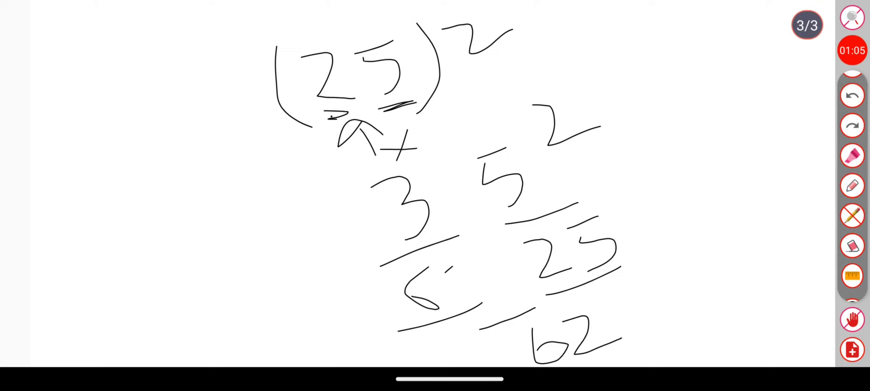
mouse_move(609, 295)
mouse_down()
mouse_move(640, 282)
mouse_move(625, 349)
mouse_up()
Draw an arrow pointing at (25)² and start a blank fourth page.
drag(122, 175, 239, 132)
drag(193, 117, 238, 182)
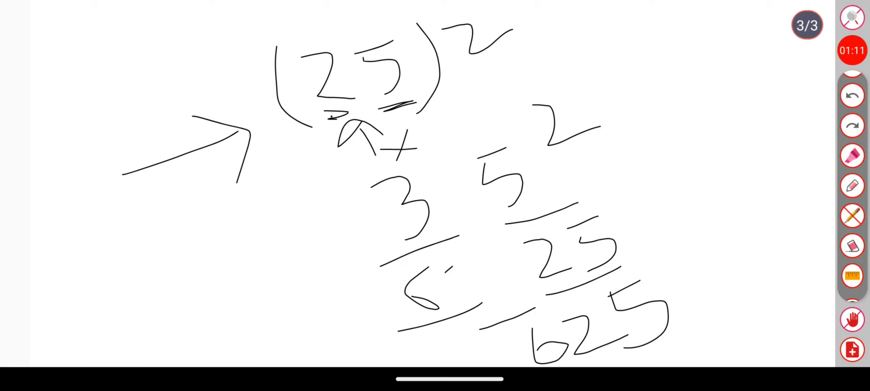
scroll(852, 190, down, 3)
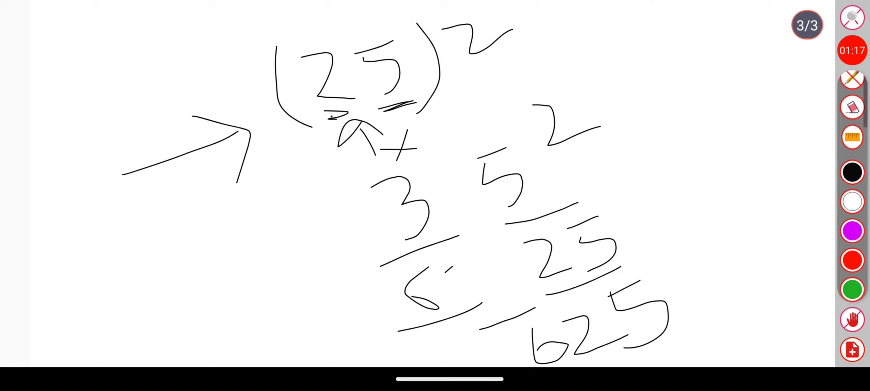
scroll(852, 191, up, 6)
scroll(852, 191, down, 3)
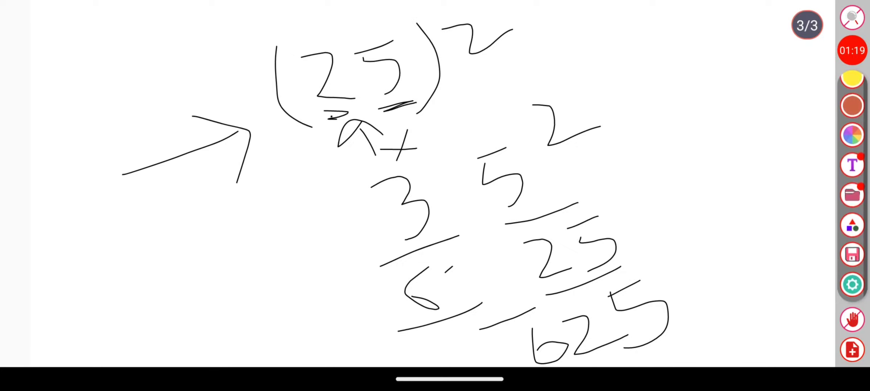
click(852, 350)
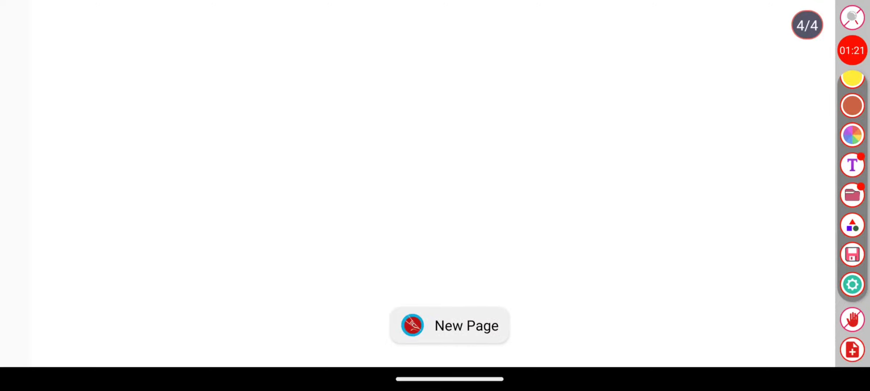
Write 45, then erase its mistaken 4.
mouse_move(201, 63)
mouse_down()
mouse_move(201, 124)
mouse_move(237, 98)
mouse_up()
drag(234, 97, 238, 139)
mouse_move(280, 60)
mouse_down()
mouse_move(251, 76)
mouse_move(266, 129)
mouse_up()
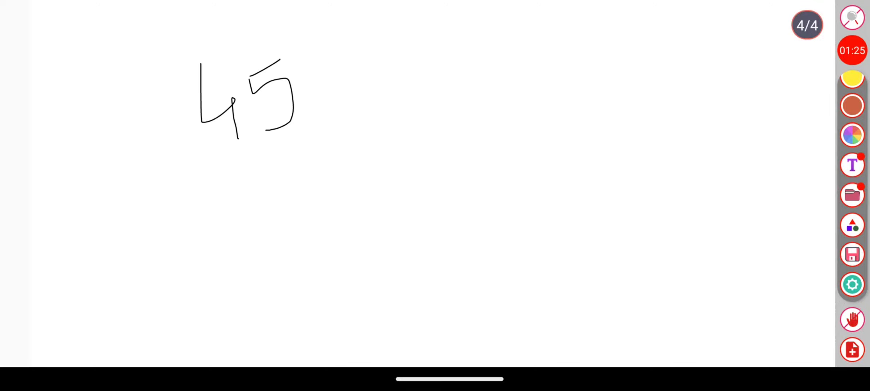
scroll(853, 191, up, 6)
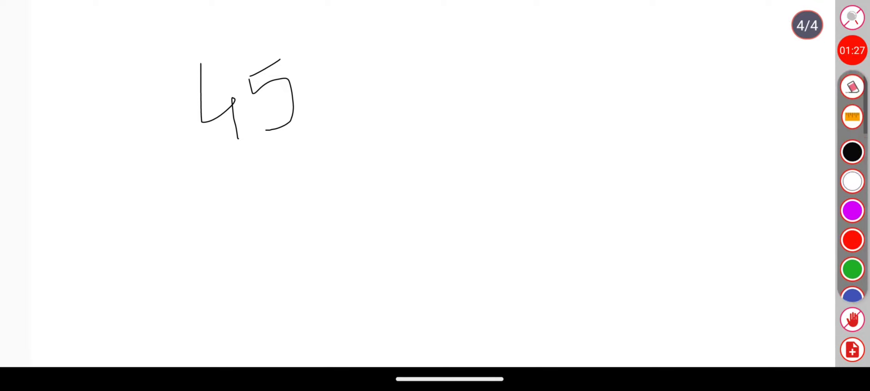
click(853, 161)
drag(176, 62, 231, 163)
Replace the 4 with 3, square 35, underline it and write 25 below.
click(853, 101)
drag(175, 84, 208, 138)
mouse_move(291, 24)
mouse_down()
mouse_move(313, 64)
mouse_move(358, 41)
mouse_up()
drag(279, 148, 342, 123)
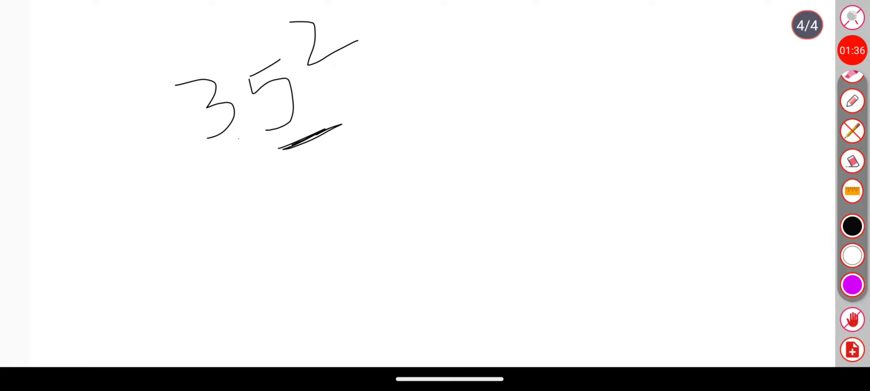
mouse_move(342, 163)
mouse_down()
mouse_move(367, 164)
mouse_move(390, 191)
mouse_up()
mouse_move(387, 141)
mouse_down()
mouse_move(398, 135)
mouse_move(406, 192)
mouse_up()
Underline the 3, write 12 before 25 to form 1225, and add a check mark.
drag(209, 165, 240, 148)
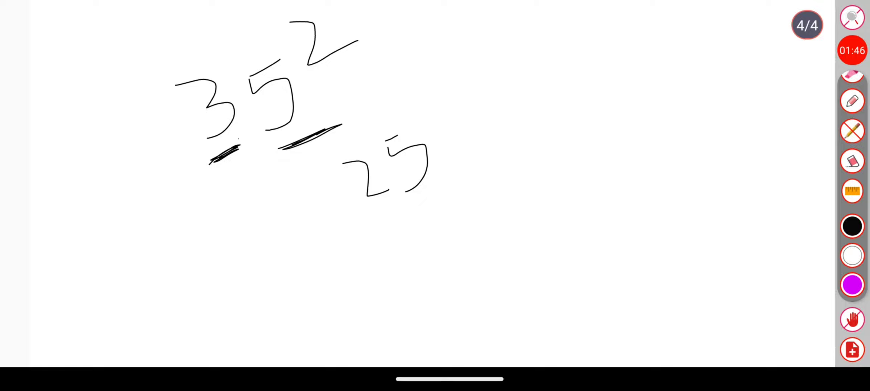
drag(257, 208, 287, 247)
drag(291, 200, 353, 212)
drag(299, 282, 480, 201)
drag(205, 189, 457, 79)
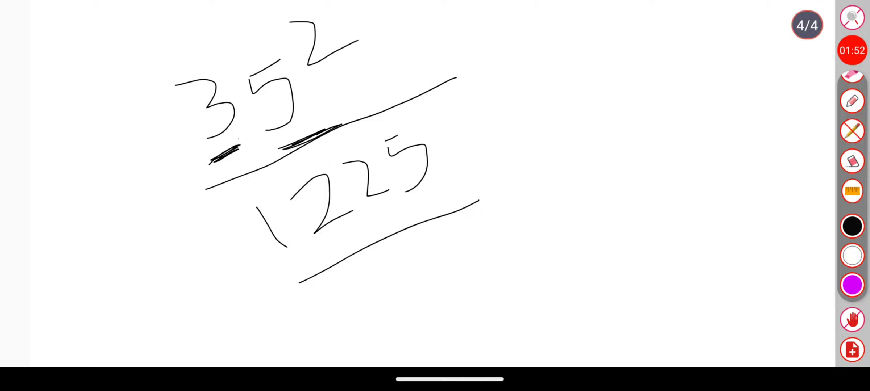
drag(506, 121, 617, 41)
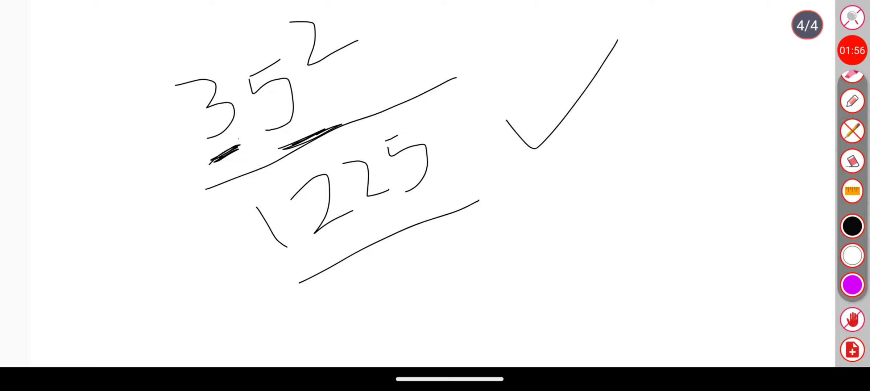
scroll(852, 190, up, 3)
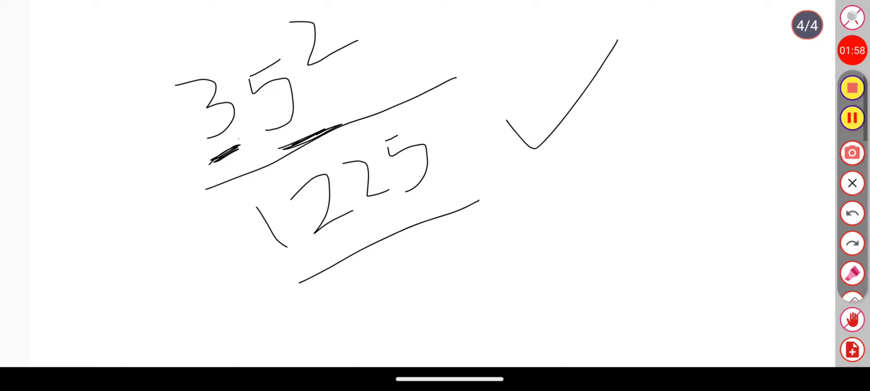